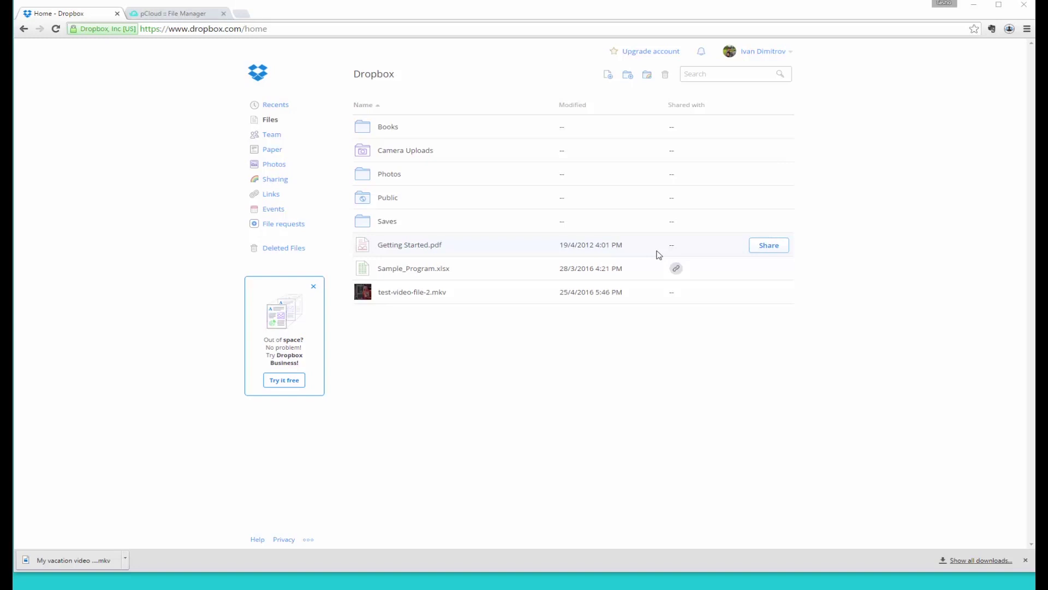
Step: Select My vacation video Alpes on the Desktop in Dropbox's upload file picker
{"action": "left_click", "coordinate": [611, 79]}
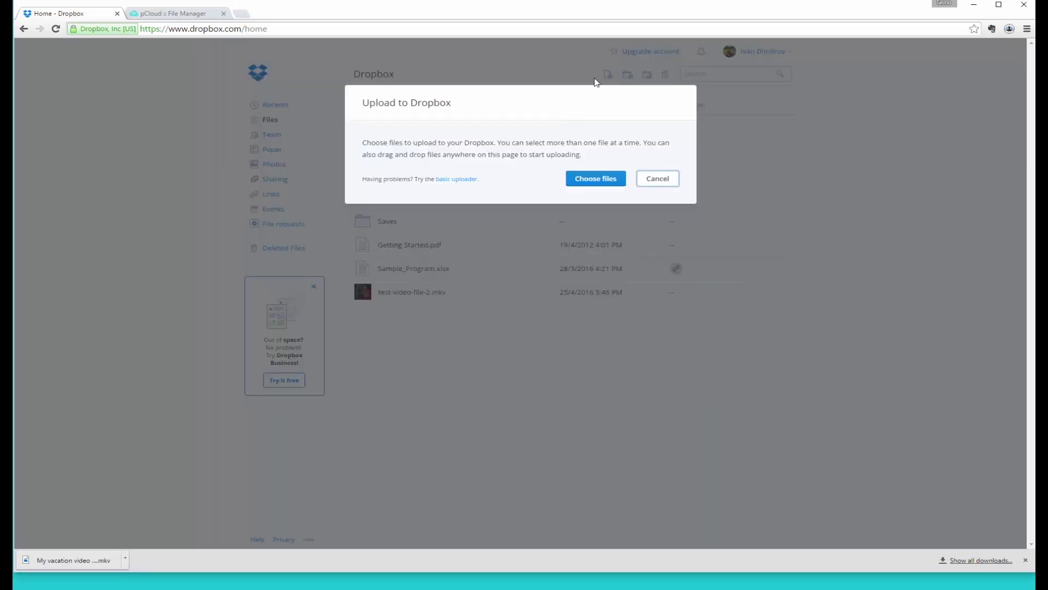
{"action": "left_click", "coordinate": [606, 180]}
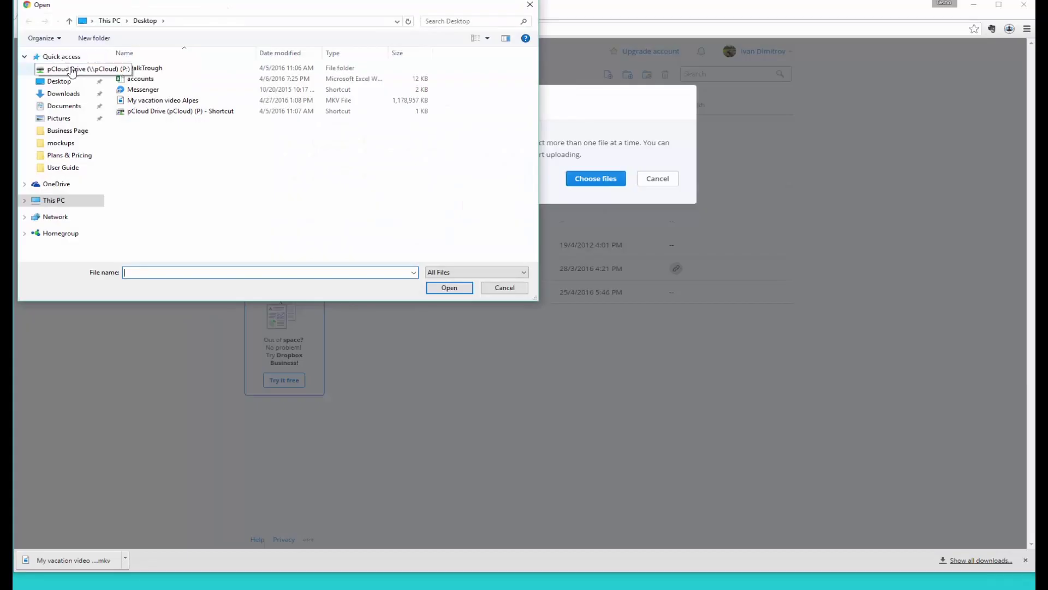
{"action": "left_click", "coordinate": [60, 82]}
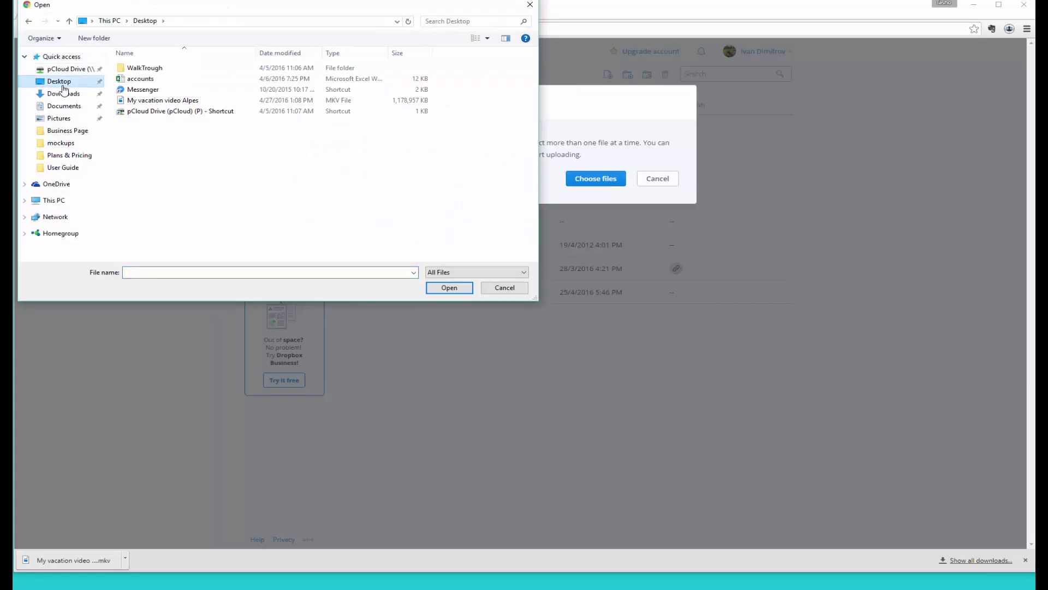
{"action": "left_click", "coordinate": [177, 102]}
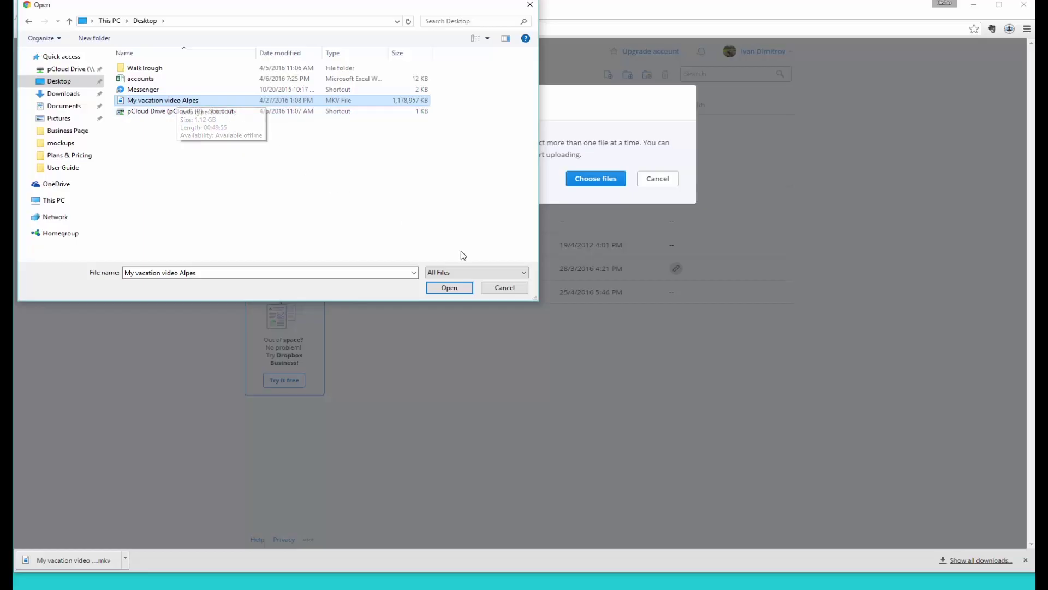
Step: Confirm the Dropbox upload, stopwatch it to completion at 5:34, then reset the stopwatch
{"action": "left_click", "coordinate": [449, 287]}
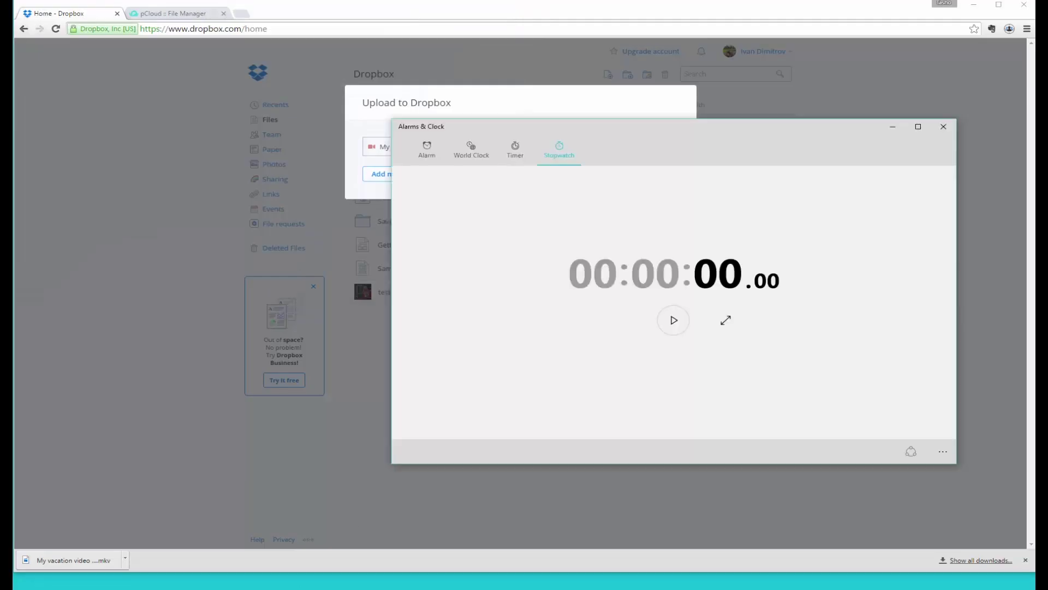
{"action": "left_click", "coordinate": [673, 319]}
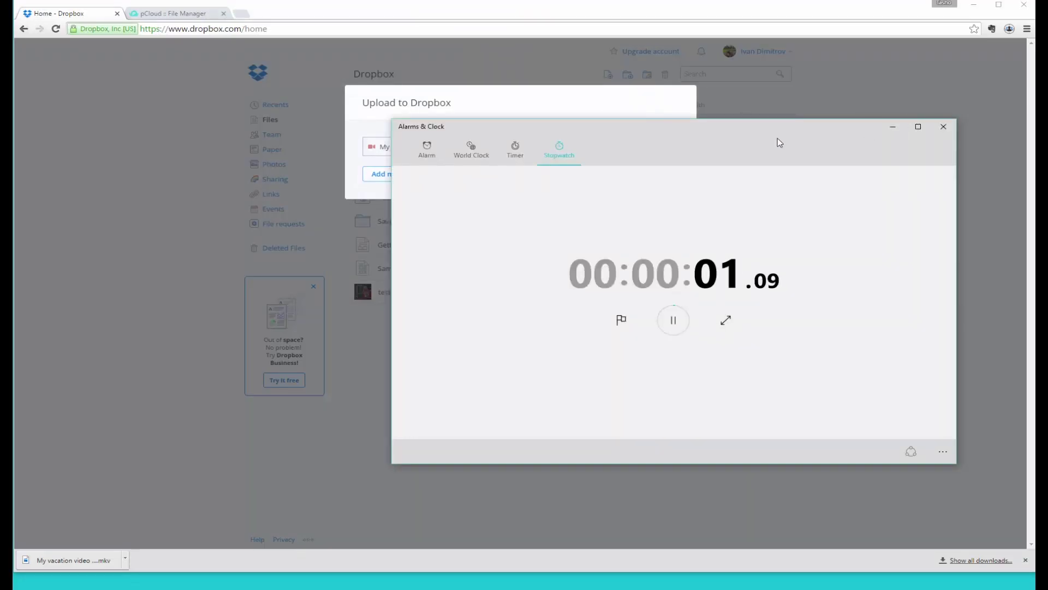
{"action": "left_click_drag", "start_coordinate": [777, 131], "coordinate": [796, 206]}
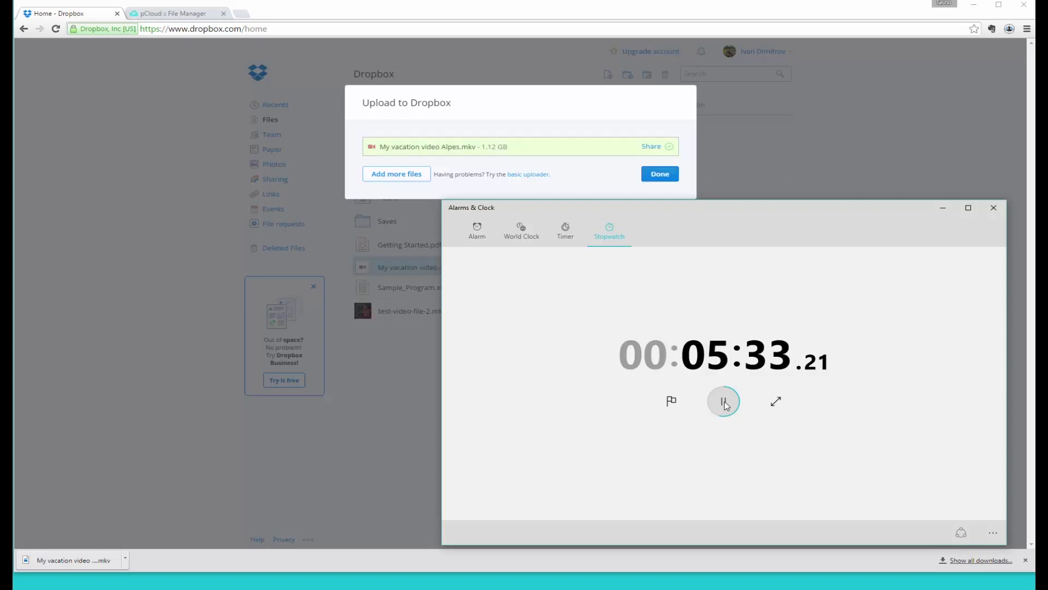
{"action": "left_click", "coordinate": [725, 403]}
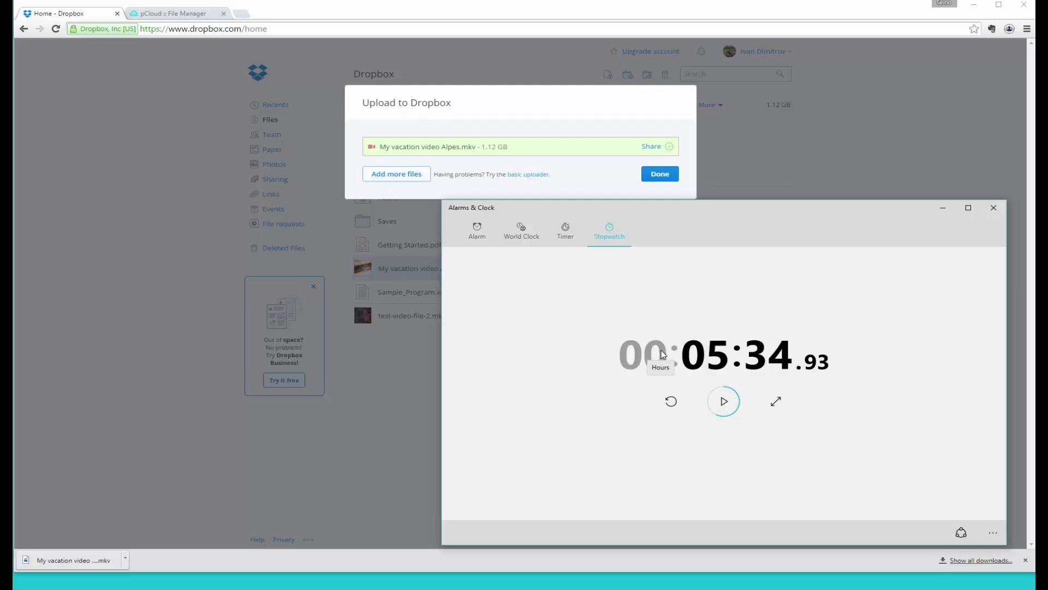
{"action": "left_click", "coordinate": [672, 402]}
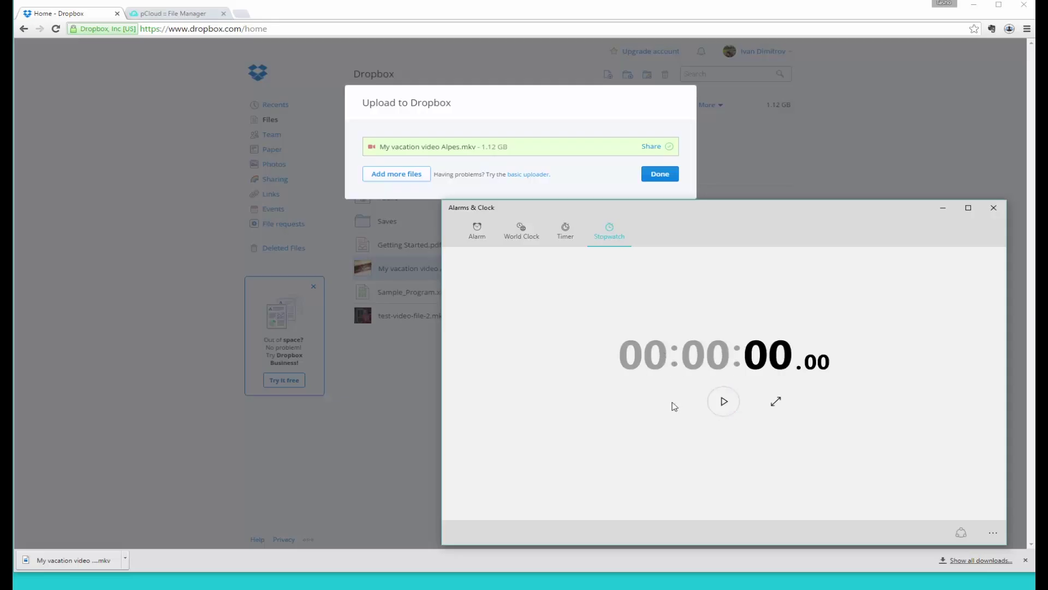
Step: Select My vacation video Alpes on the Desktop in pCloud's upload file picker
{"action": "left_click", "coordinate": [180, 14]}
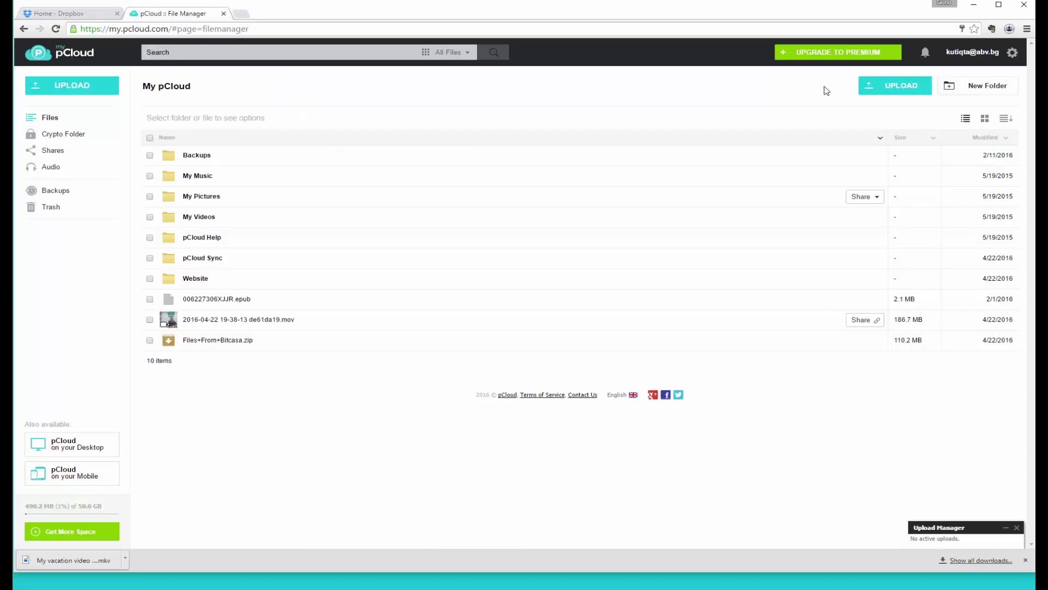
{"action": "left_click", "coordinate": [895, 85]}
{"action": "left_click", "coordinate": [368, 394]}
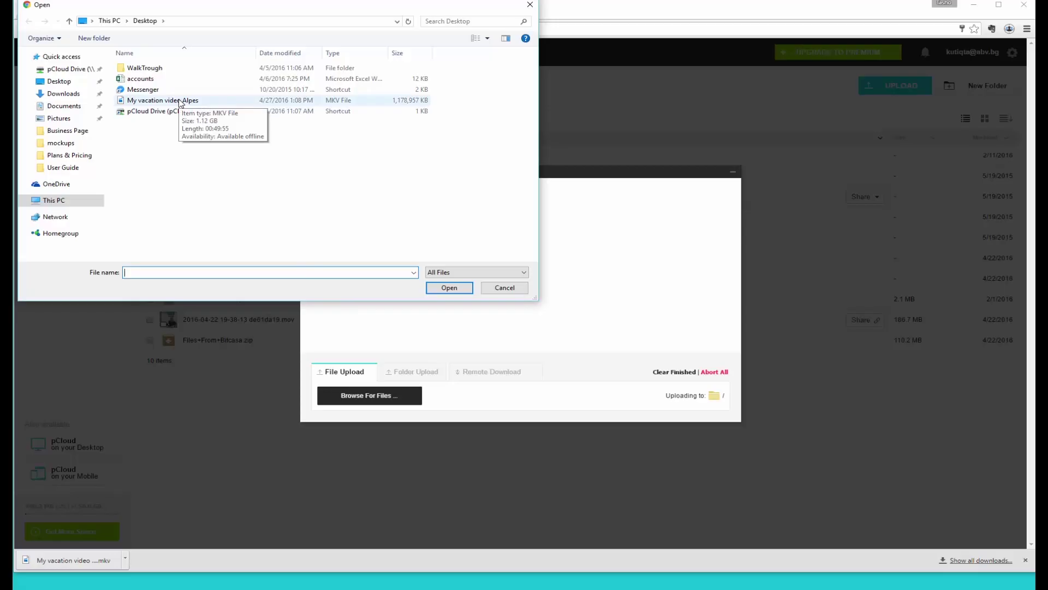
{"action": "left_click", "coordinate": [182, 103]}
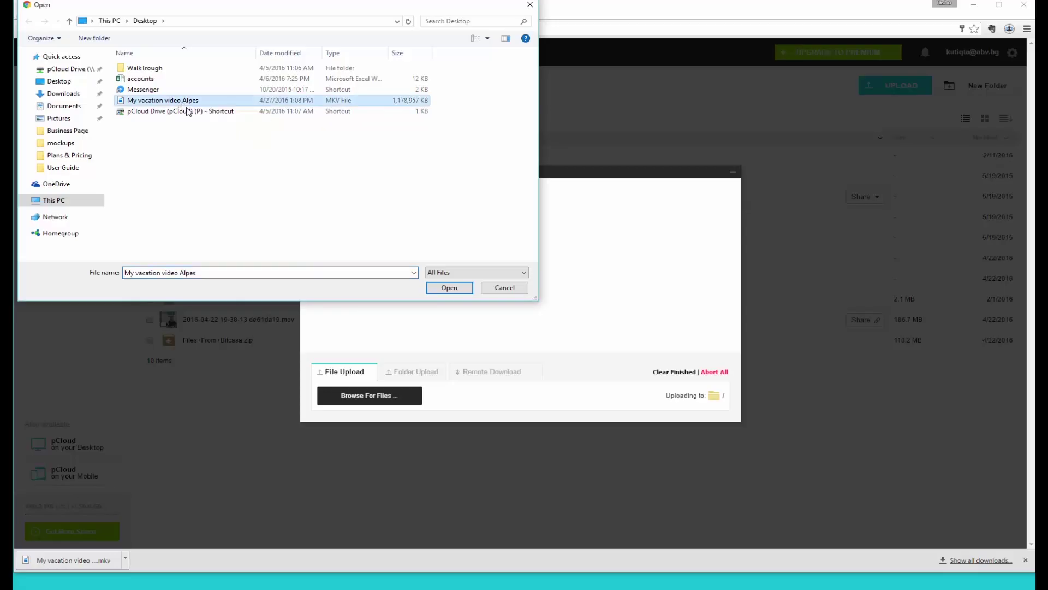
Step: Confirm the pCloud upload and start the stopwatch, nudging its window lower
{"action": "left_click", "coordinate": [449, 288]}
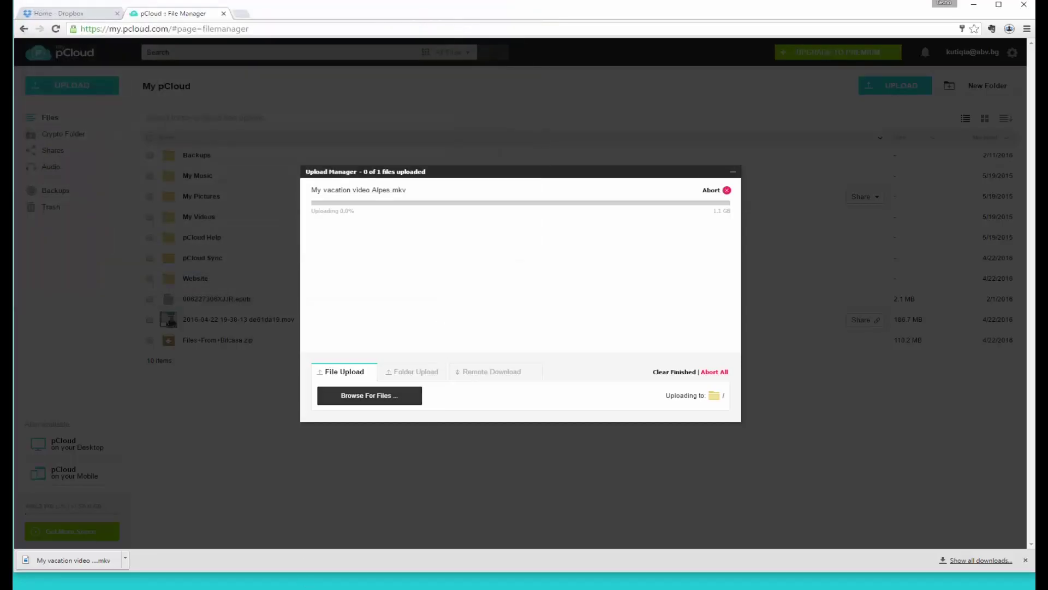
{"action": "key", "text": "alt+Tab"}
{"action": "left_click", "coordinate": [724, 400]}
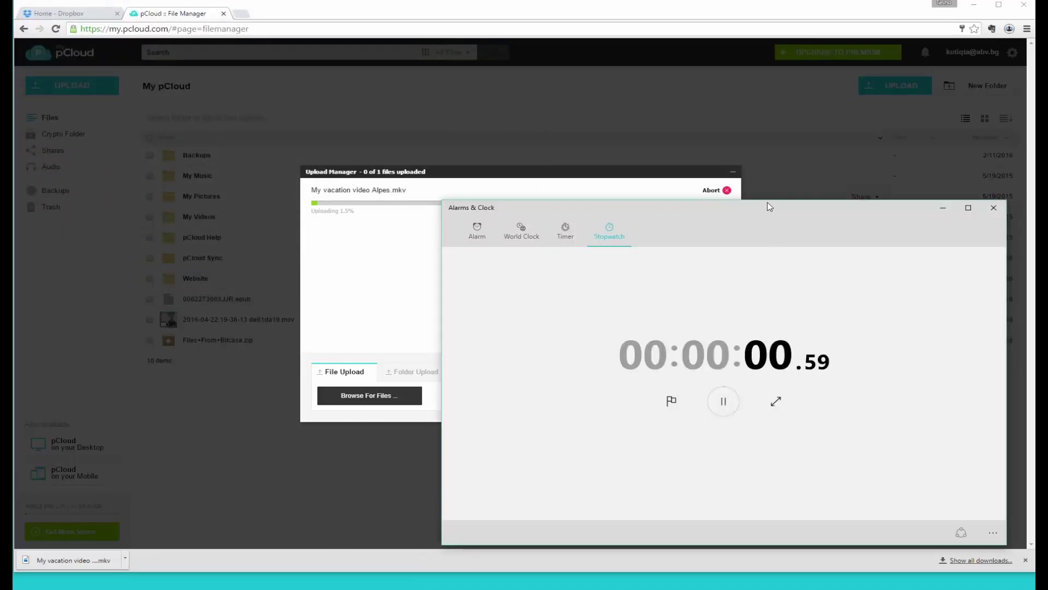
{"action": "left_click_drag", "start_coordinate": [768, 209], "coordinate": [763, 234]}
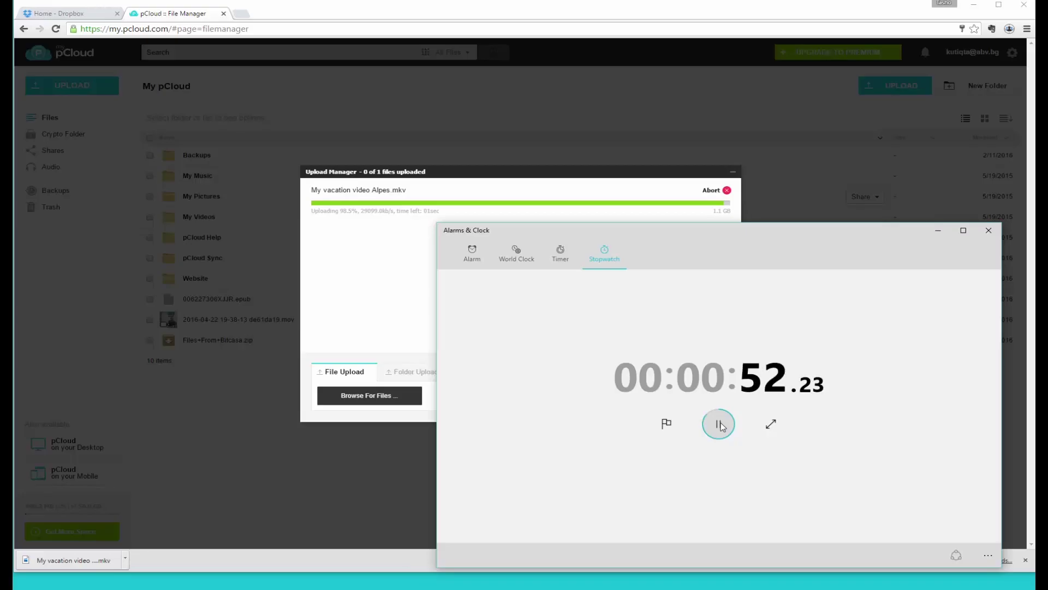
Step: Stop the stopwatch at 53.84 seconds, then hide it and the upload panel
{"action": "left_click", "coordinate": [721, 425]}
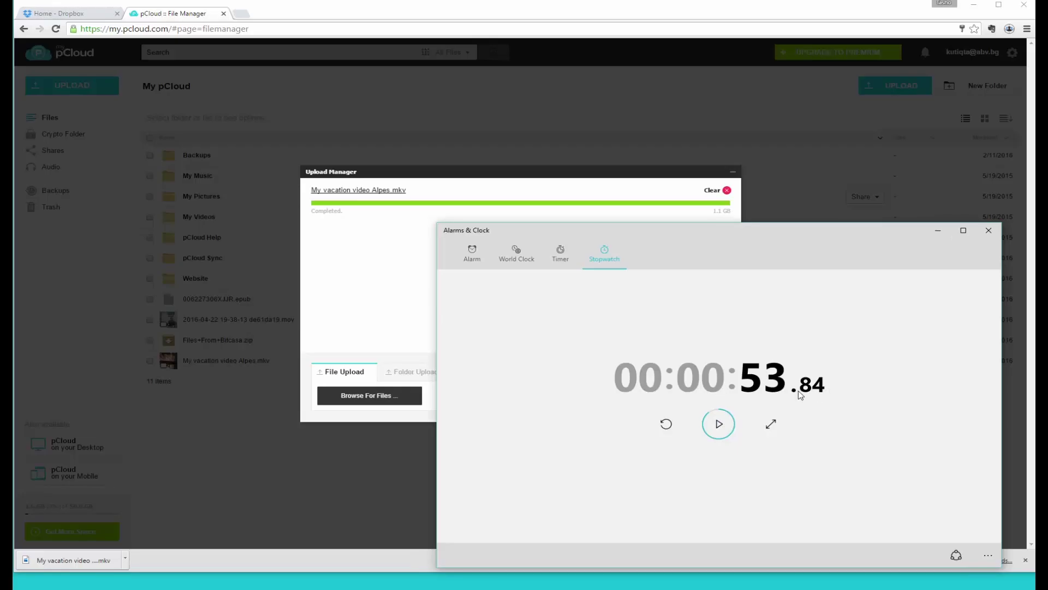
{"action": "left_click", "coordinate": [941, 234]}
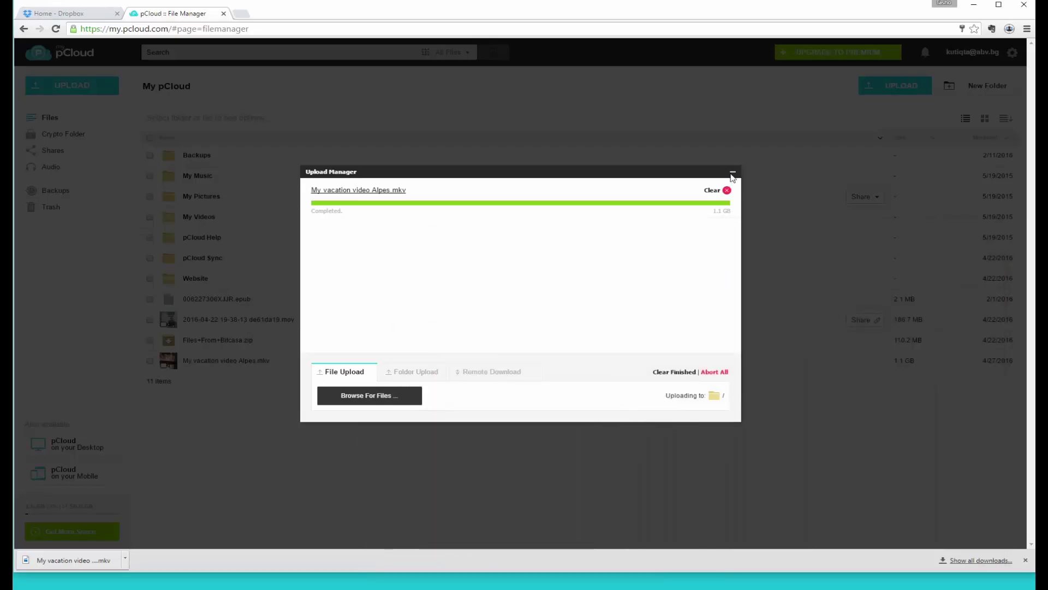
{"action": "left_click", "coordinate": [733, 175]}
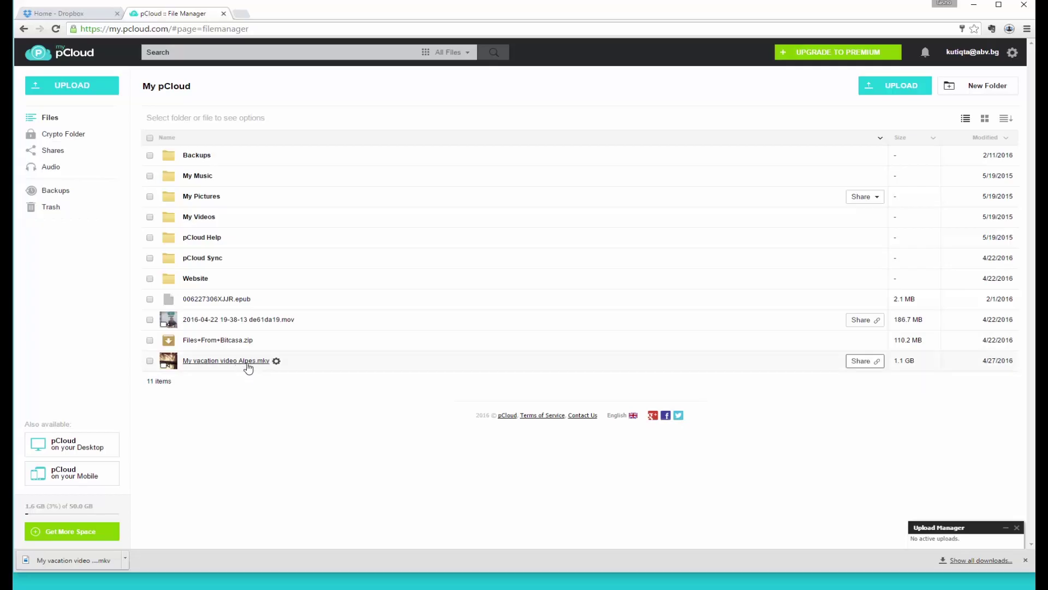